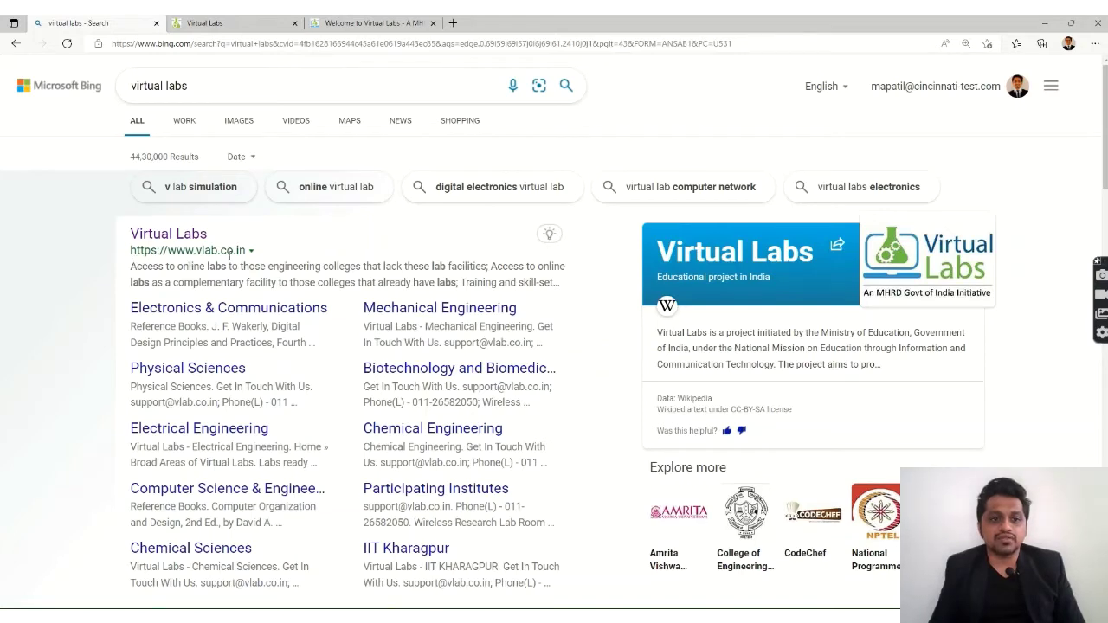
pyautogui.click(212, 23)
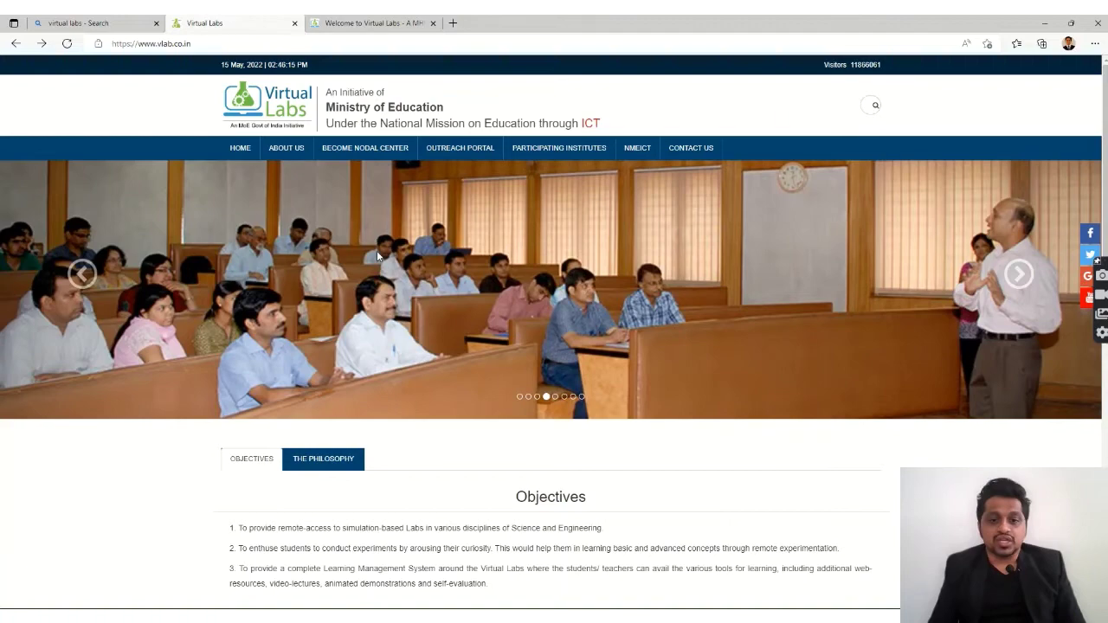
pyautogui.scroll(-2, 513, 297)
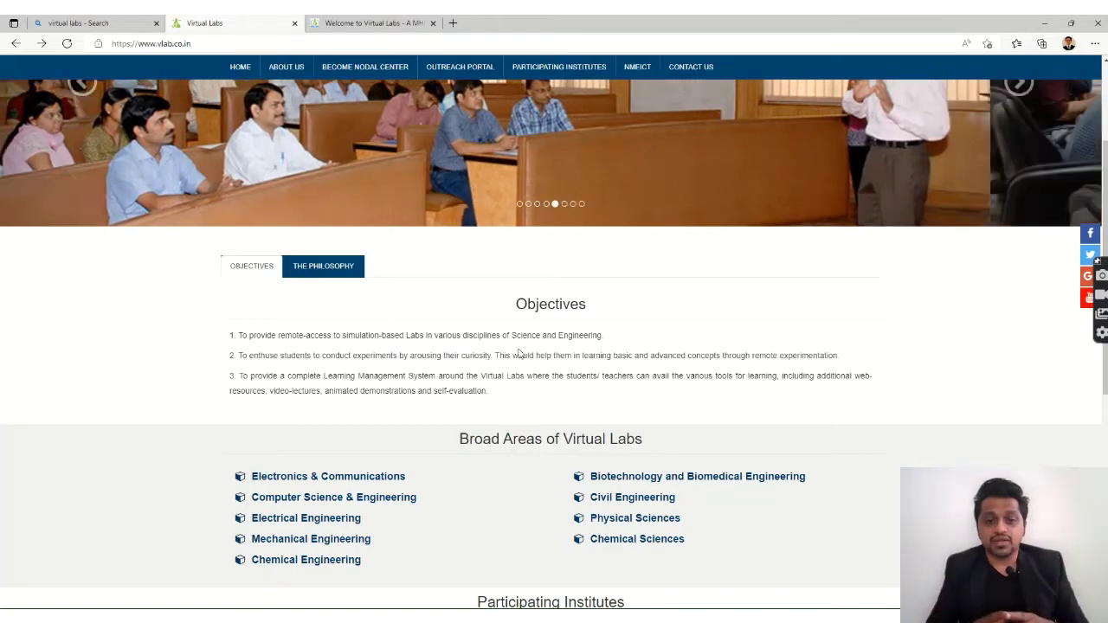
pyautogui.scroll(-2, 549, 349)
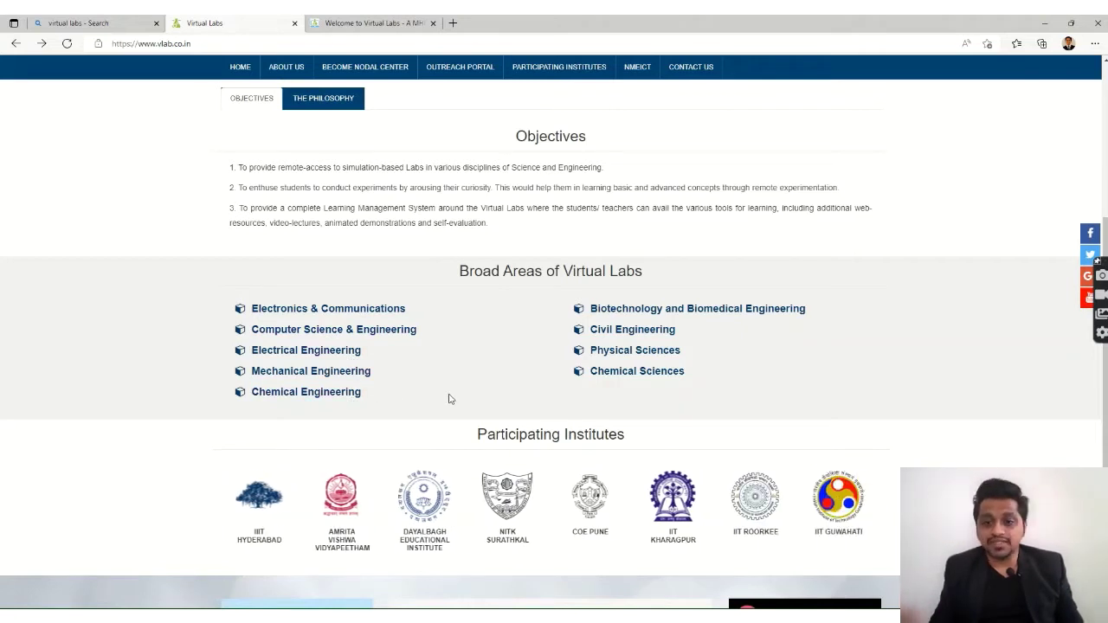
# Open the Civil Engineering lab's introduction, then show its list of ten experiments
pyautogui.click(588, 331)
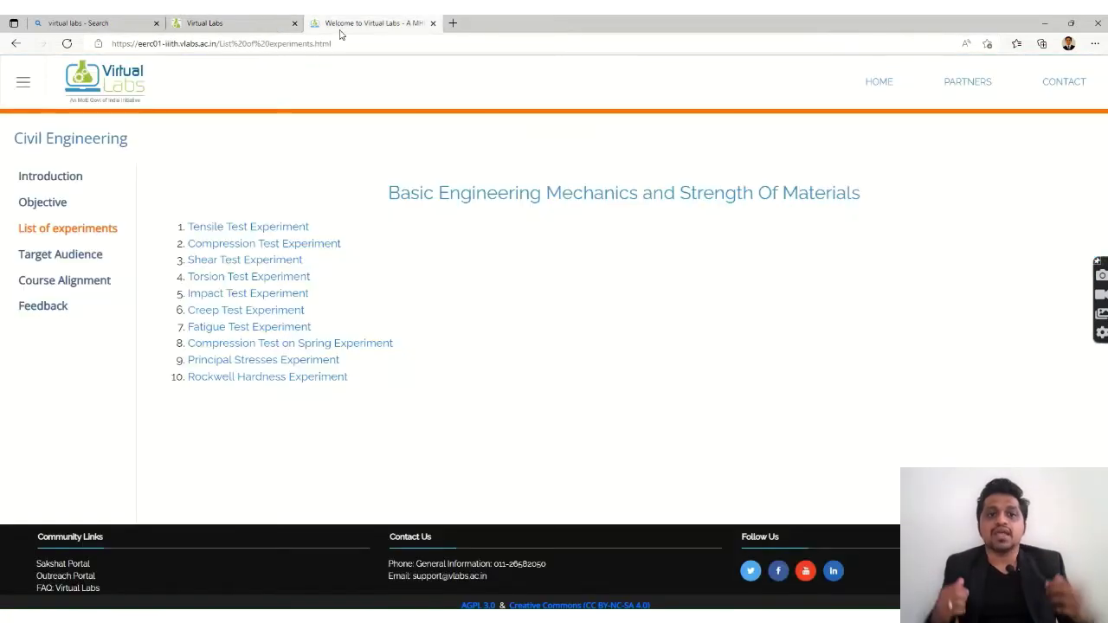
pyautogui.click(51, 178)
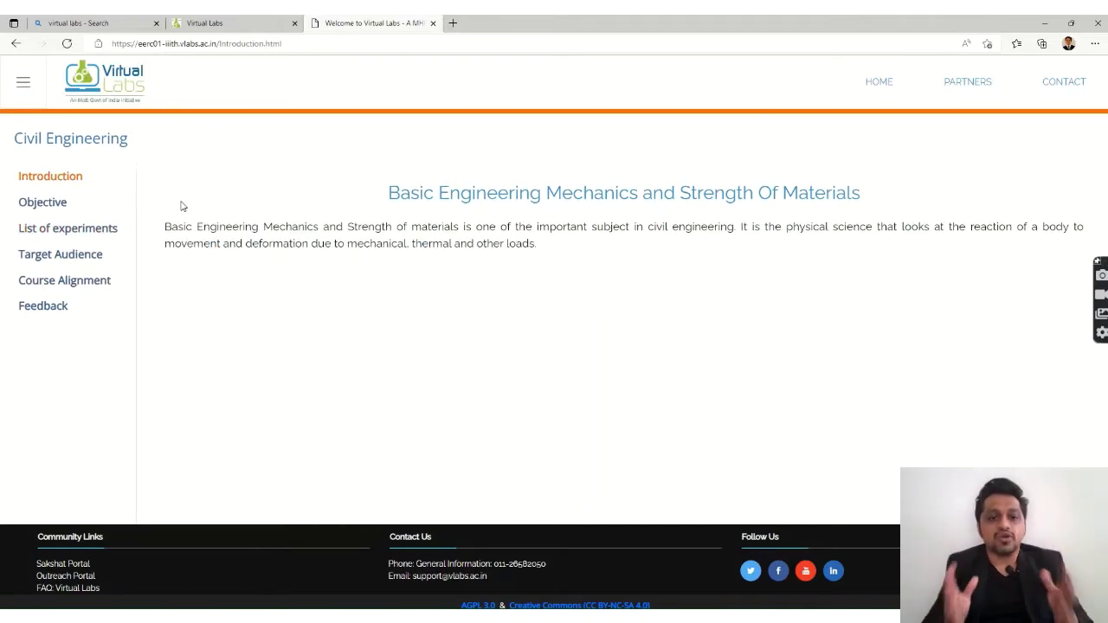
pyautogui.click(81, 234)
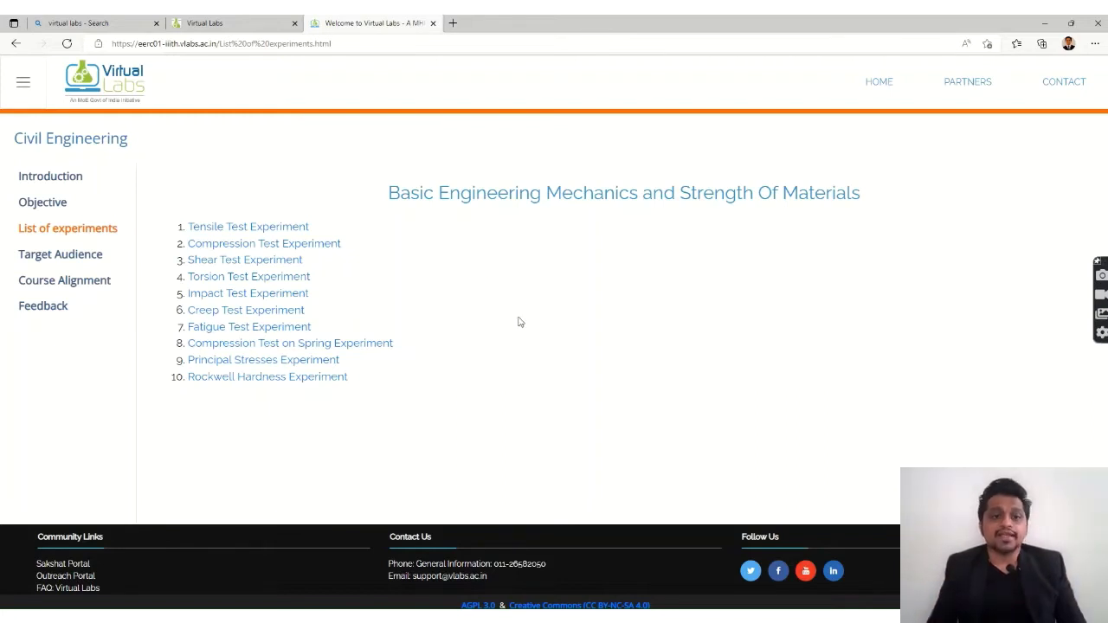
# Open the Tensile Test Experiment in a new tab and read its theory and objective
pyautogui.keyDown('ctrl'); pyautogui.click(304, 227); pyautogui.keyUp('ctrl')
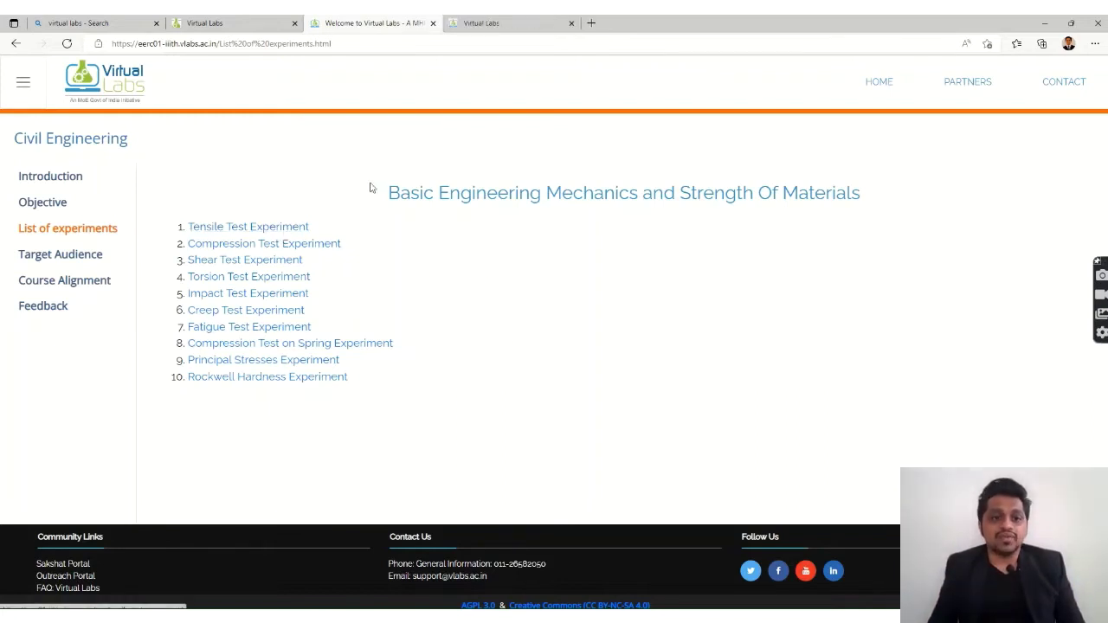
pyautogui.click(481, 23)
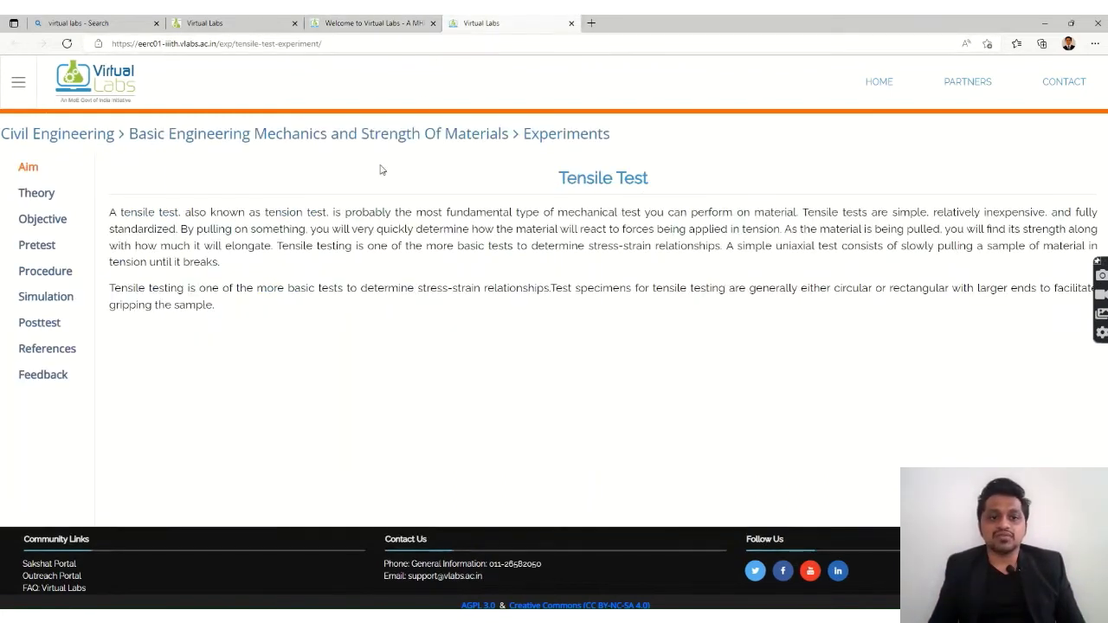
pyautogui.click(43, 196)
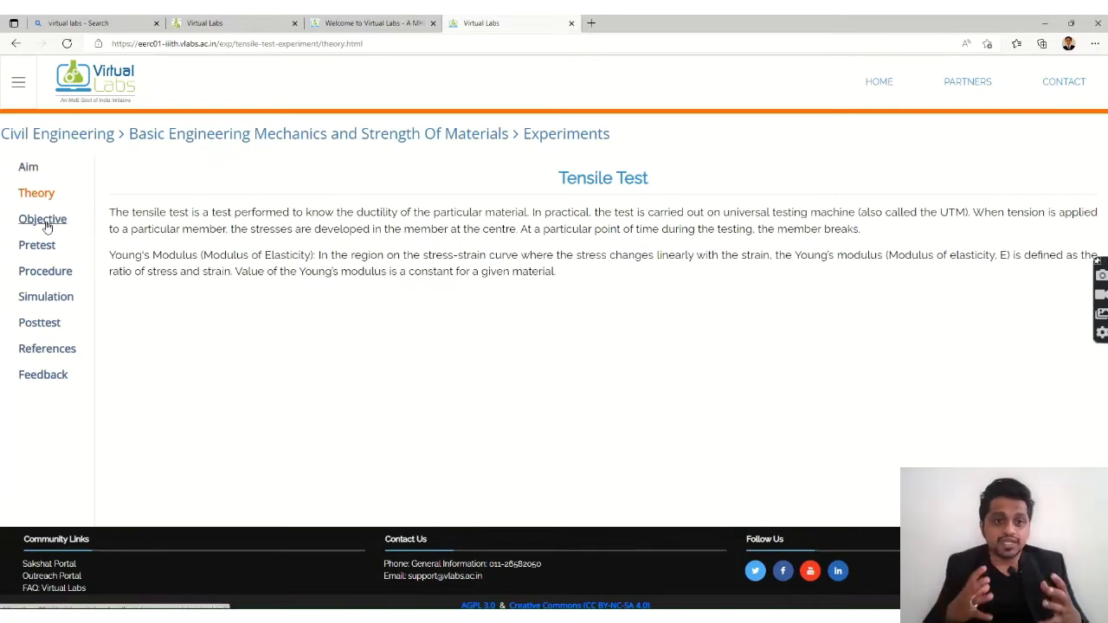
pyautogui.click(50, 226)
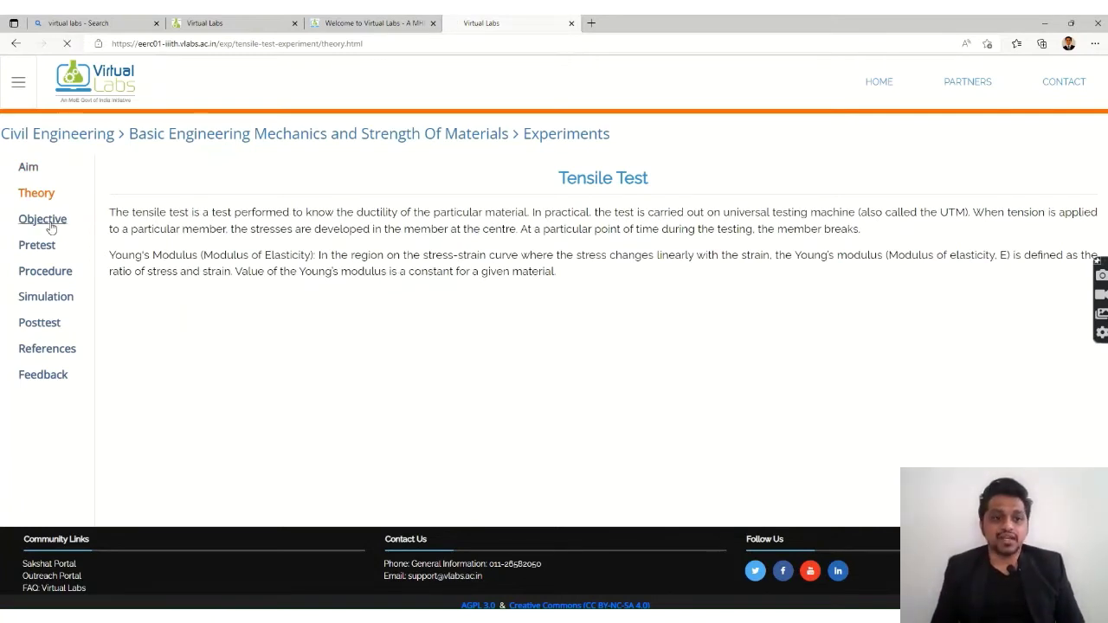
# Review the tensile pretest and procedure, then bring up the ASTM A53 simulation
pyautogui.click(37, 246)
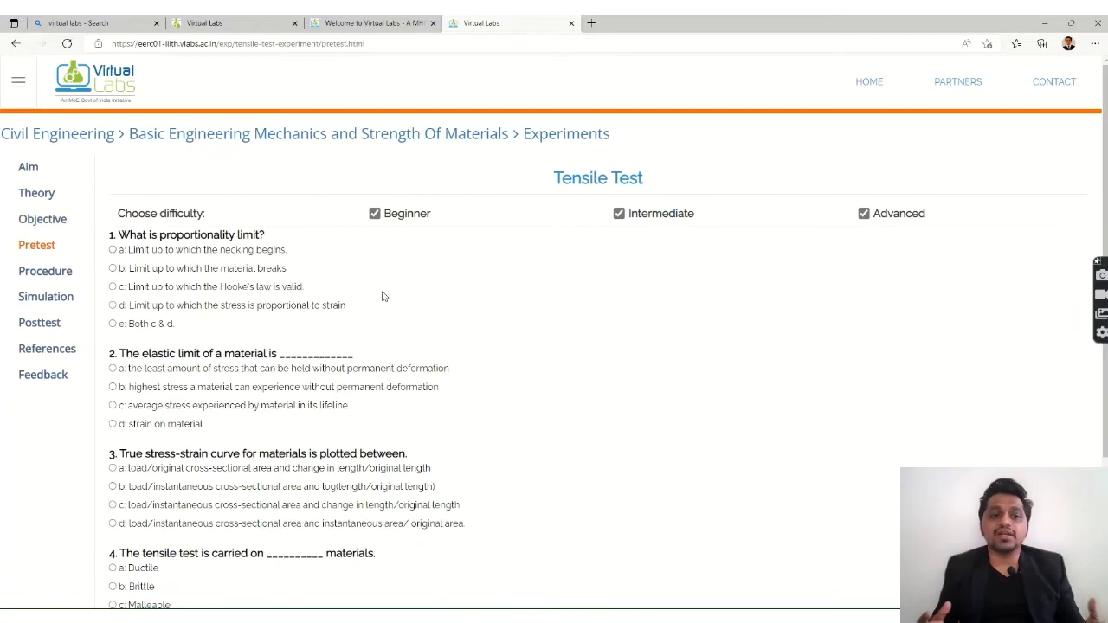
pyautogui.scroll(-3, 248, 286)
pyautogui.scroll(3, 217, 299)
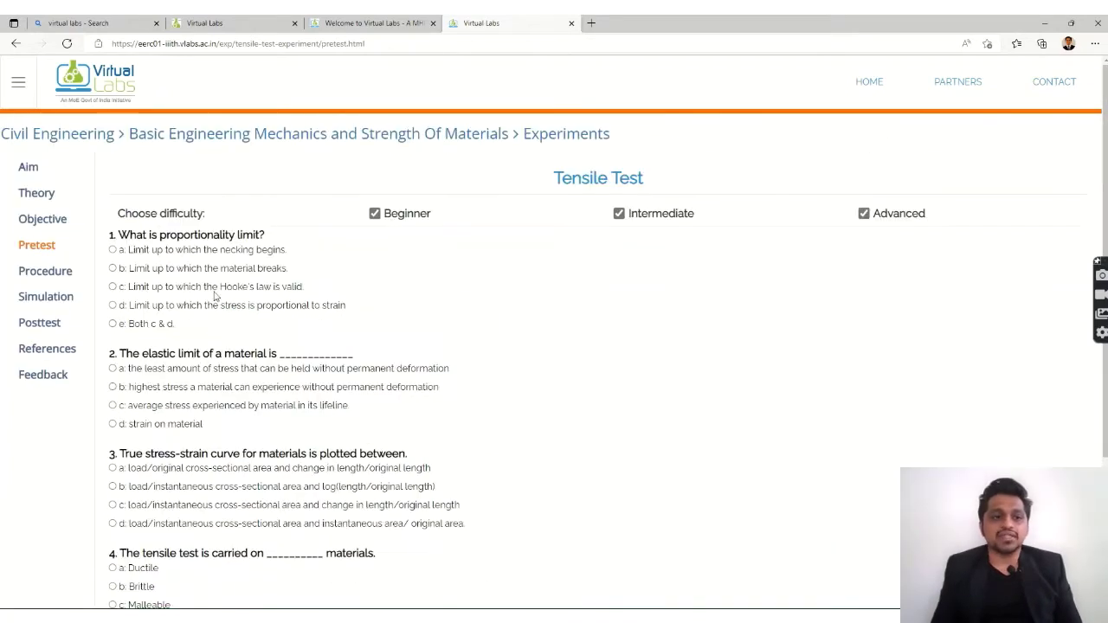
pyautogui.click(51, 275)
pyautogui.scroll(-1, 119, 277)
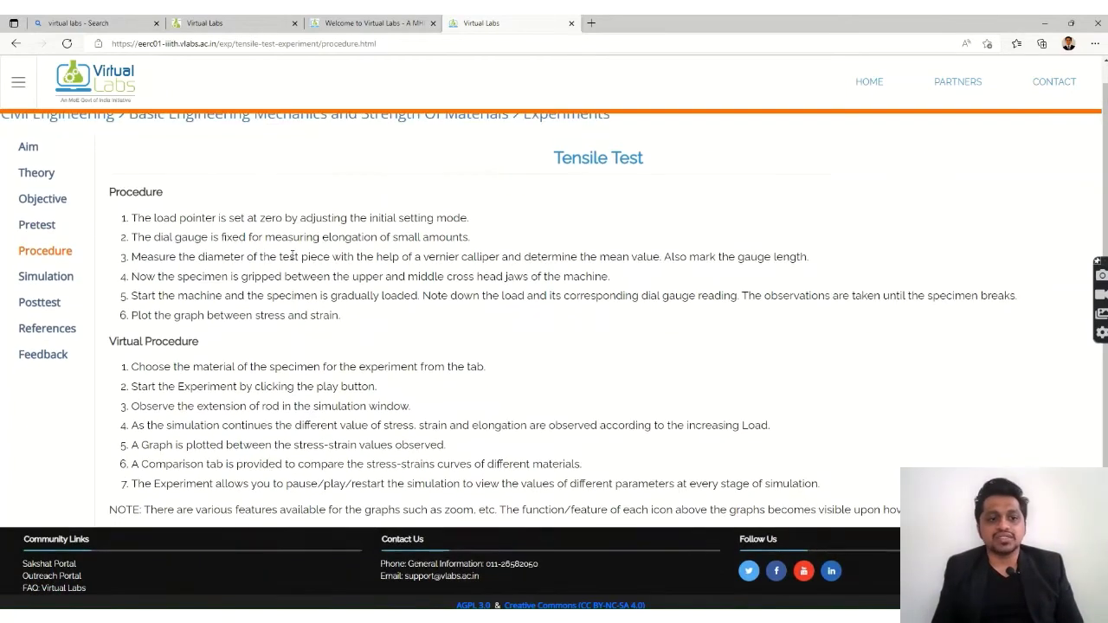
pyautogui.click(67, 277)
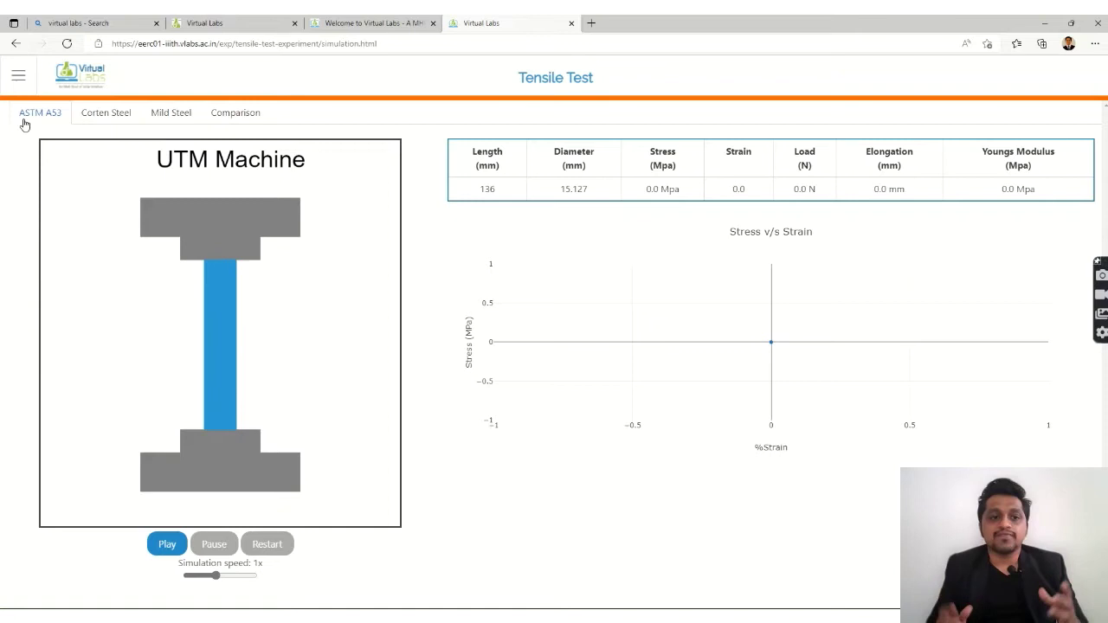
# Run the ASTM A53 test to fracture, replay and pause it, then select Corten Steel
pyautogui.click(168, 545)
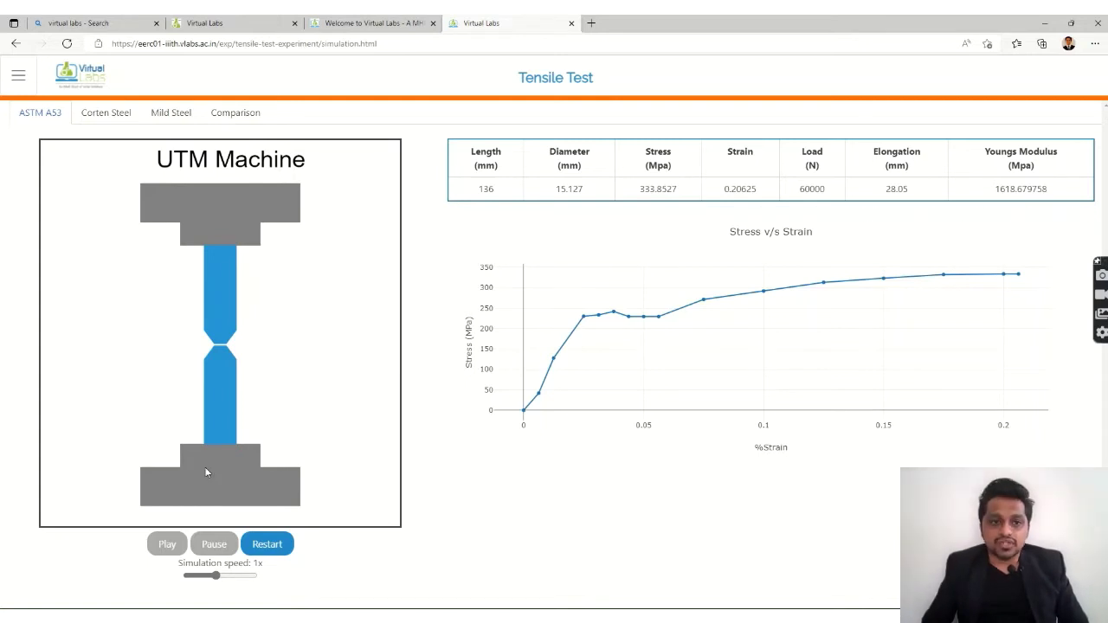
pyautogui.click(264, 546)
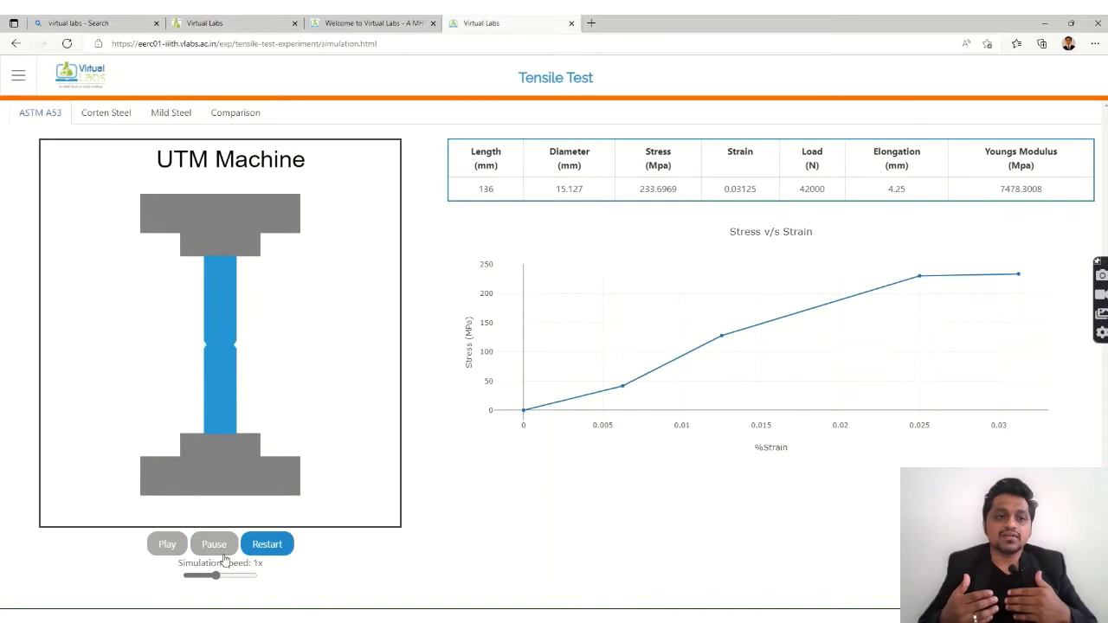
pyautogui.click(259, 546)
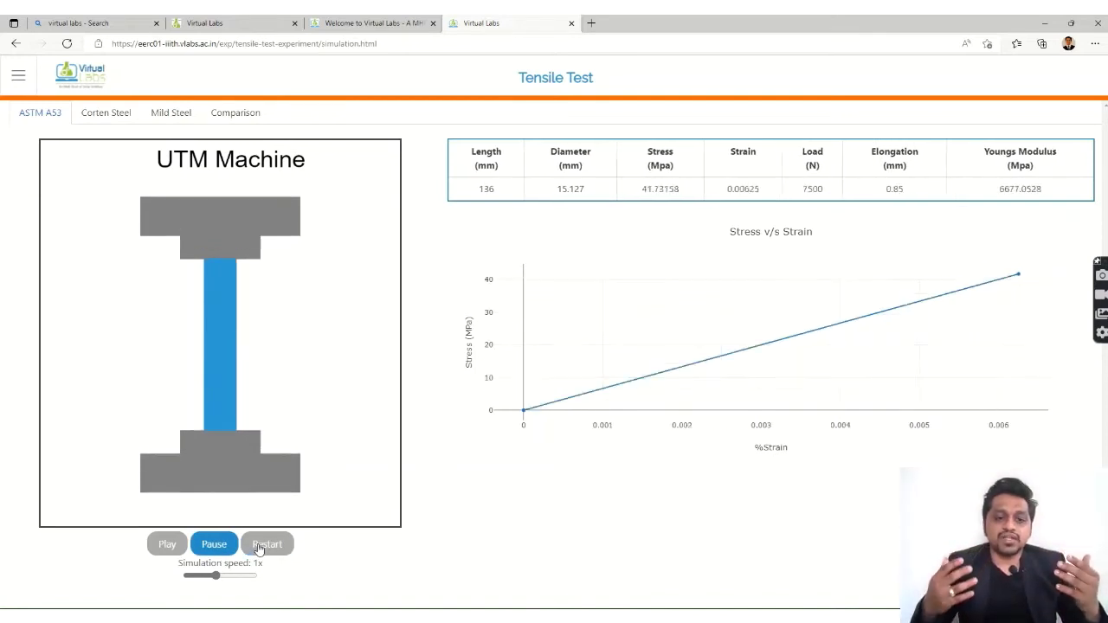
pyautogui.click(208, 545)
pyautogui.click(105, 114)
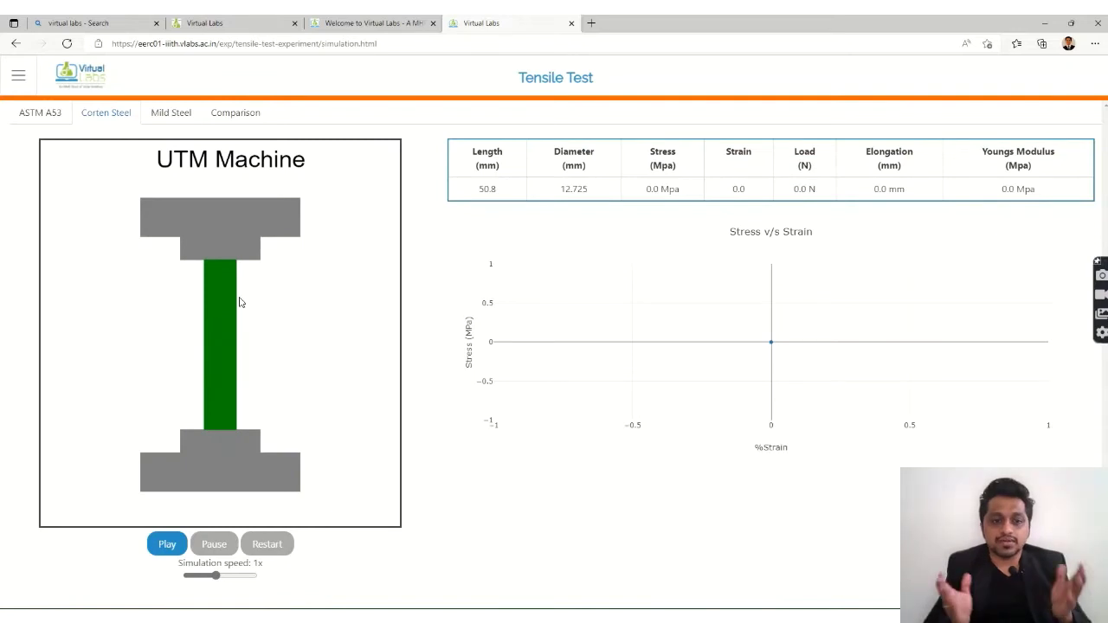
pyautogui.click(163, 542)
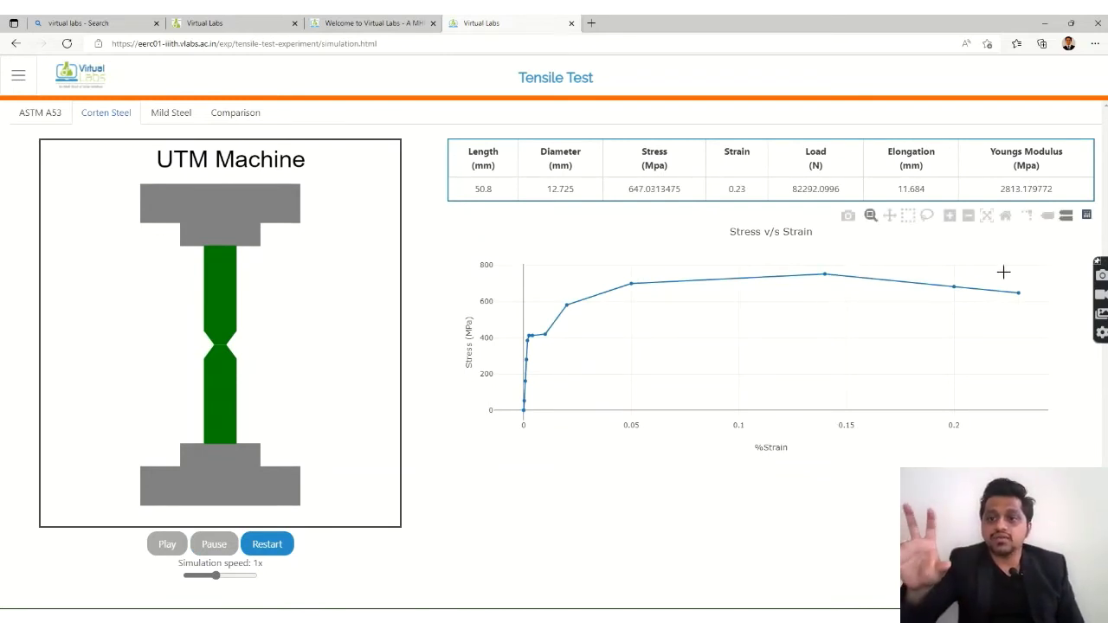
pyautogui.moveTo(1017, 294)
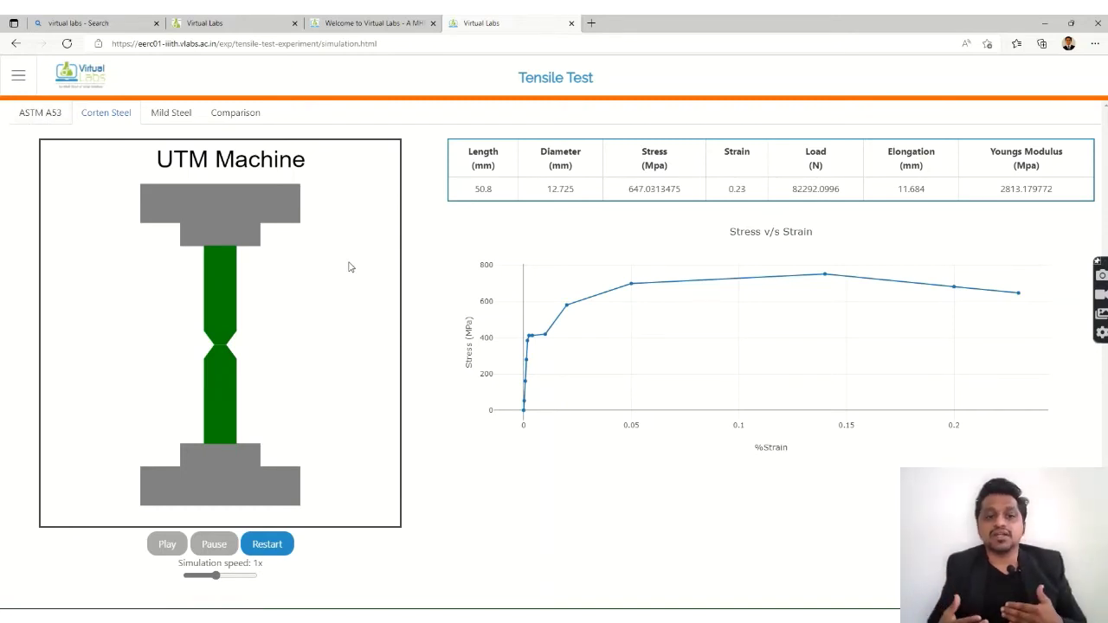
# Select Mild Steel and run its tensile test to fracture at 747.904849 MPa stress
pyautogui.click(168, 116)
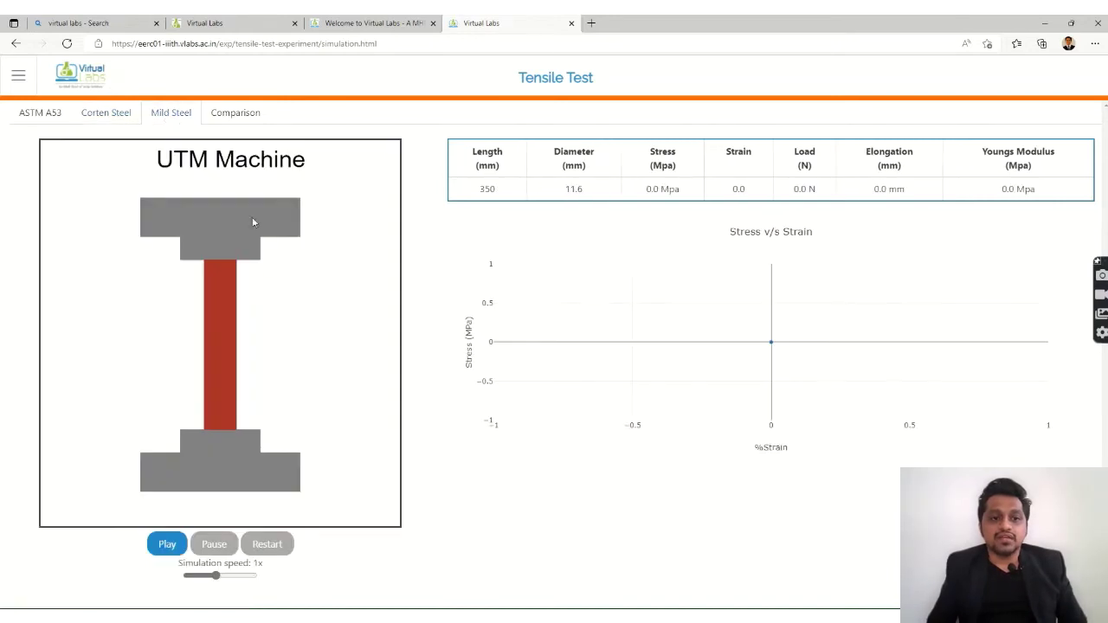
pyautogui.click(168, 544)
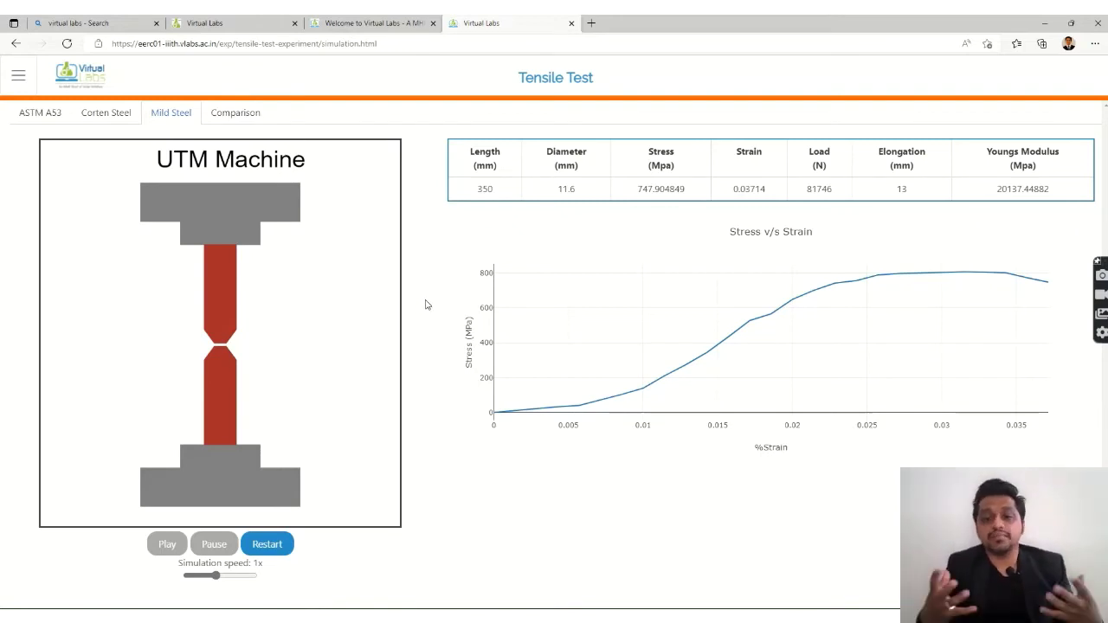
# Open the Torsion Test Experiment from the experiments list in its own tab
pyautogui.click(350, 25)
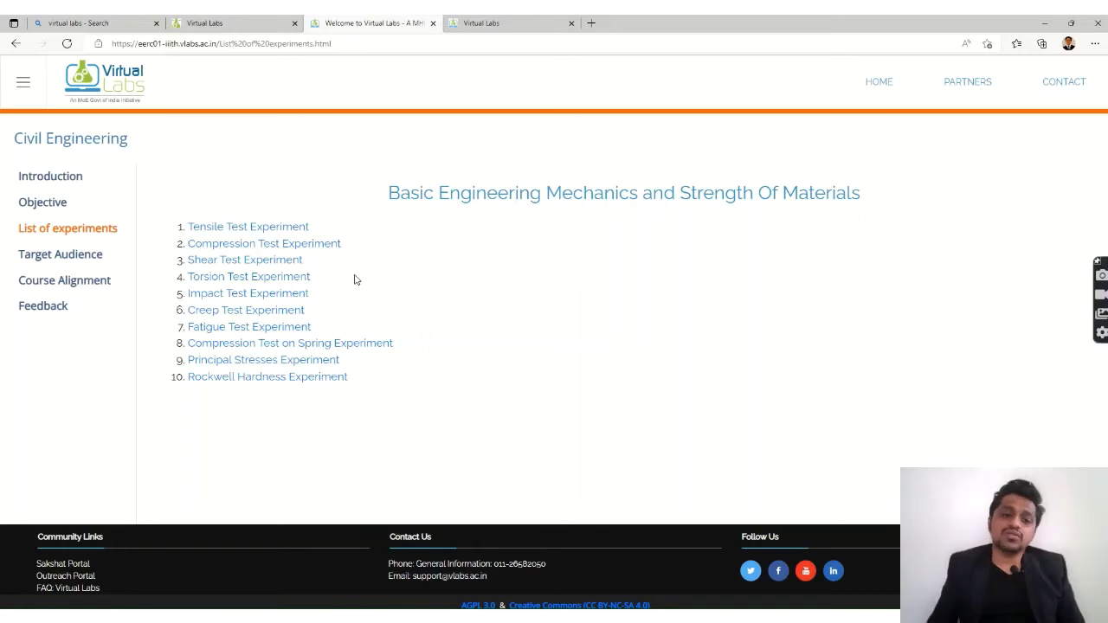
pyautogui.middleClick(221, 277)
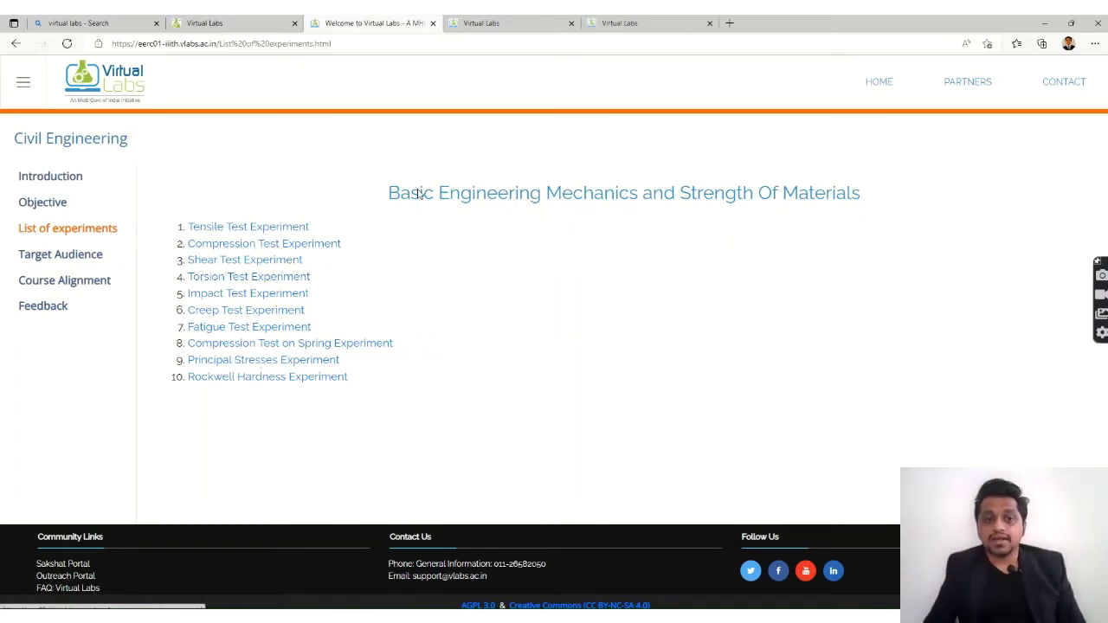
pyautogui.click(611, 24)
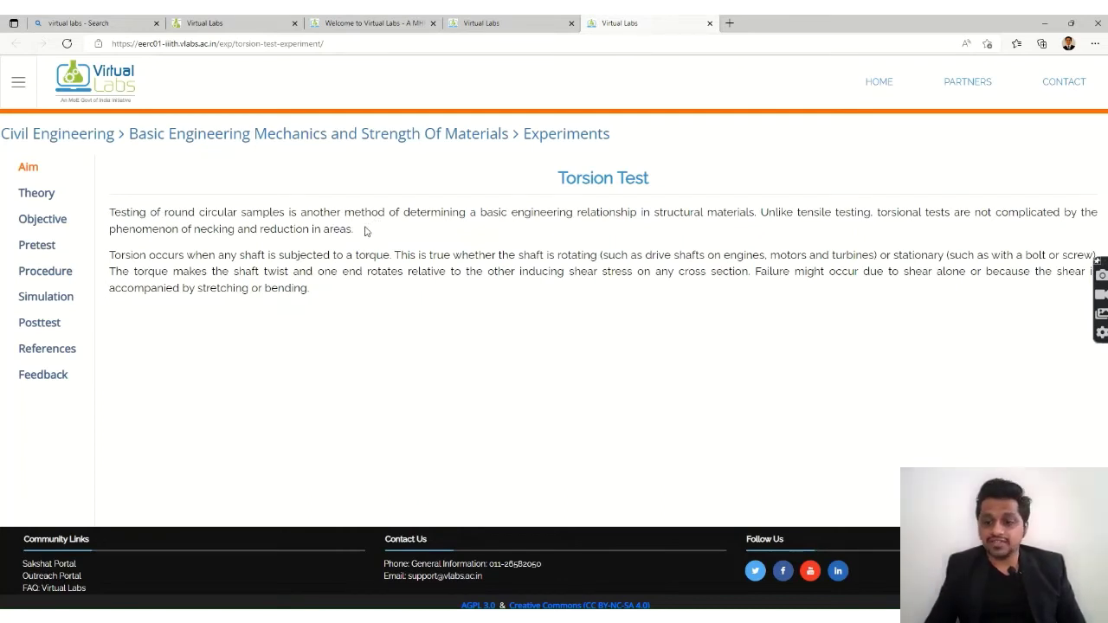
# Read the torsion test theory and objective, then its nine procedure steps
pyautogui.click(46, 200)
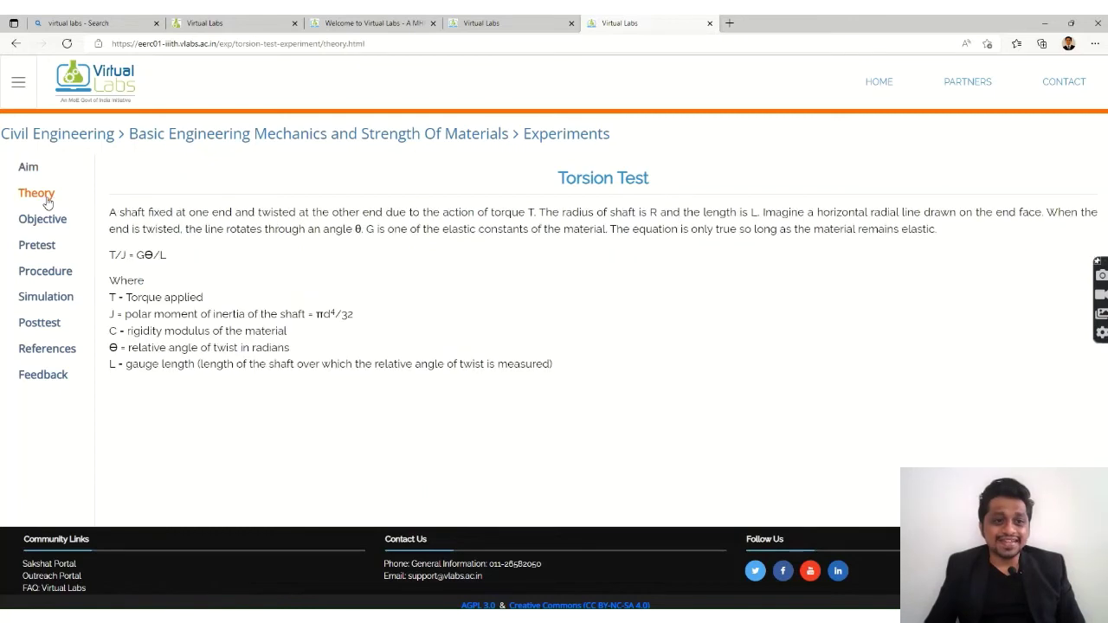
pyautogui.click(49, 220)
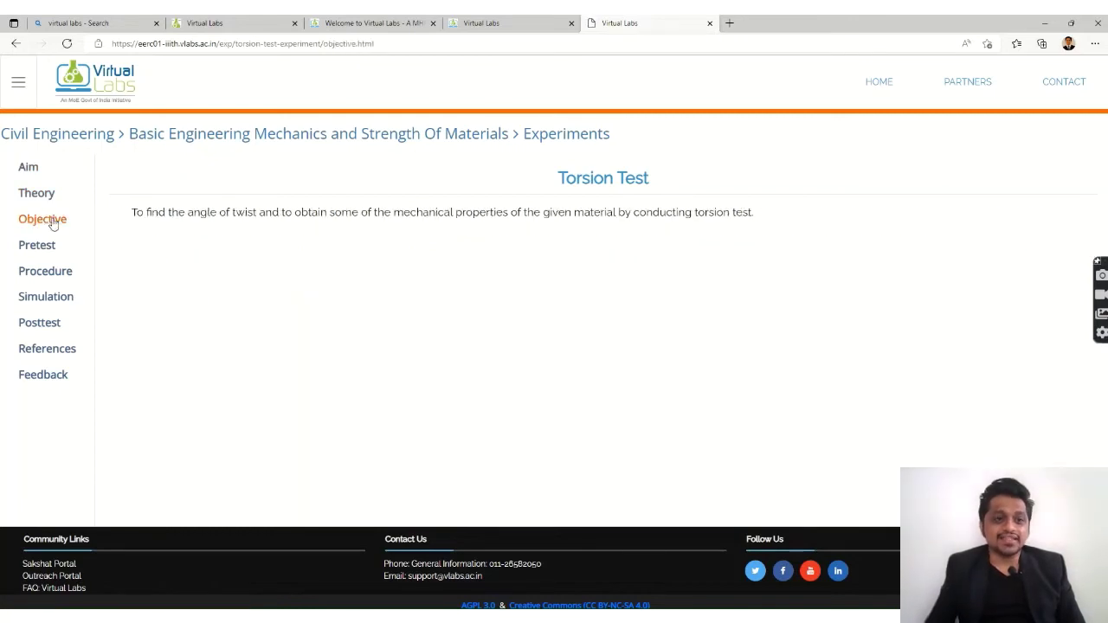
pyautogui.click(50, 275)
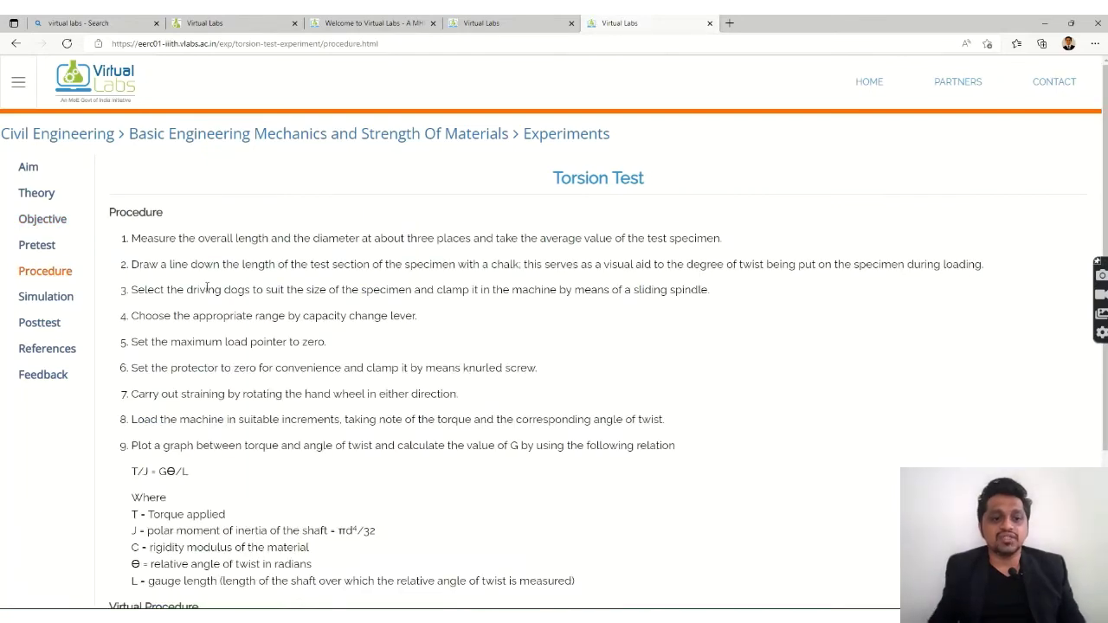
pyautogui.scroll(-3, 206, 288)
pyautogui.scroll(5, 19, 225)
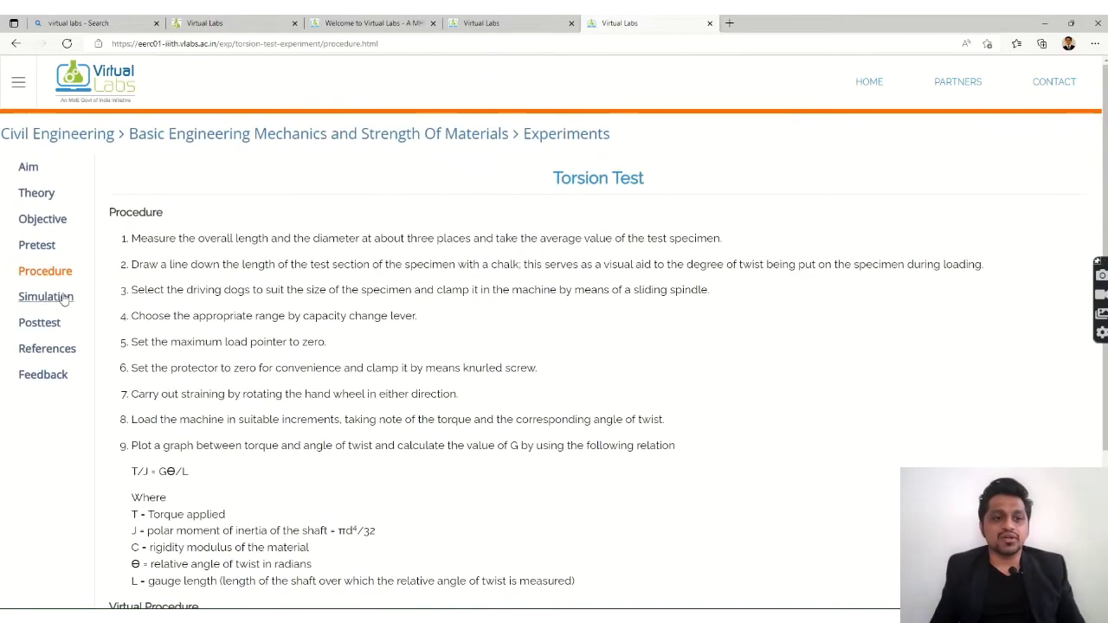
# Run the torsion simulation to fracture, plotting torque vs angle with rigidity modulus 29.473138 GPa
pyautogui.click(62, 296)
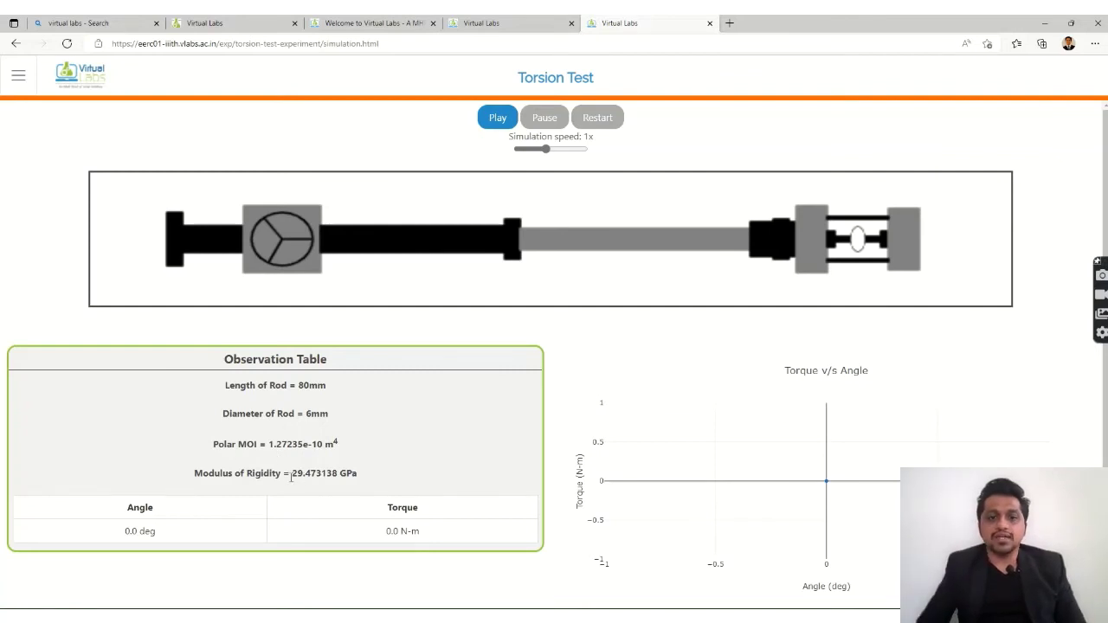
pyautogui.click(499, 119)
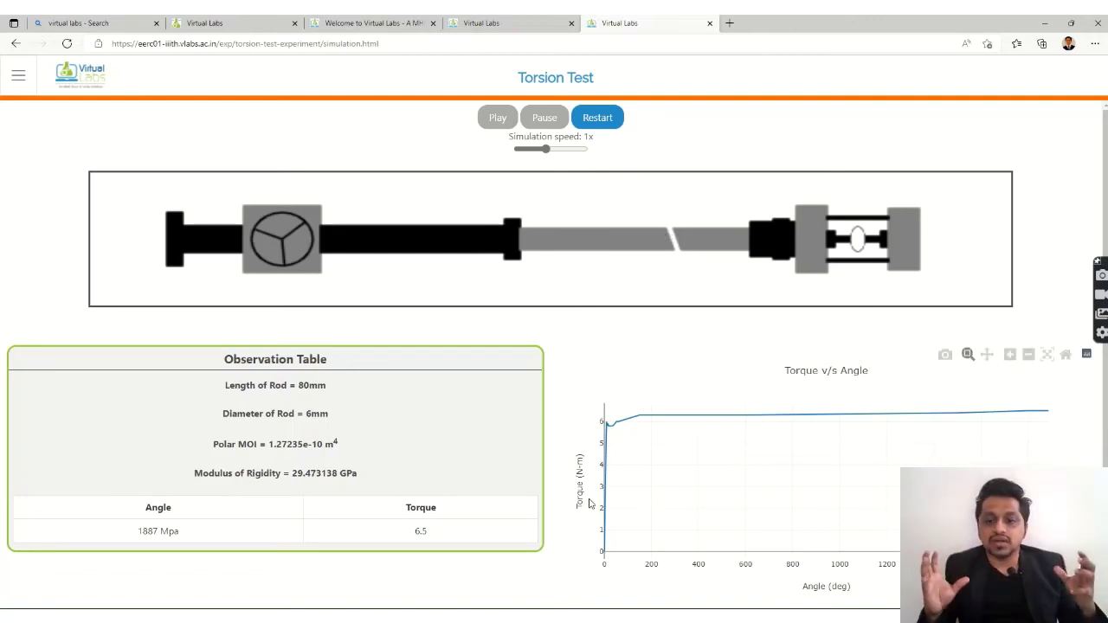
pyautogui.moveTo(617, 424)
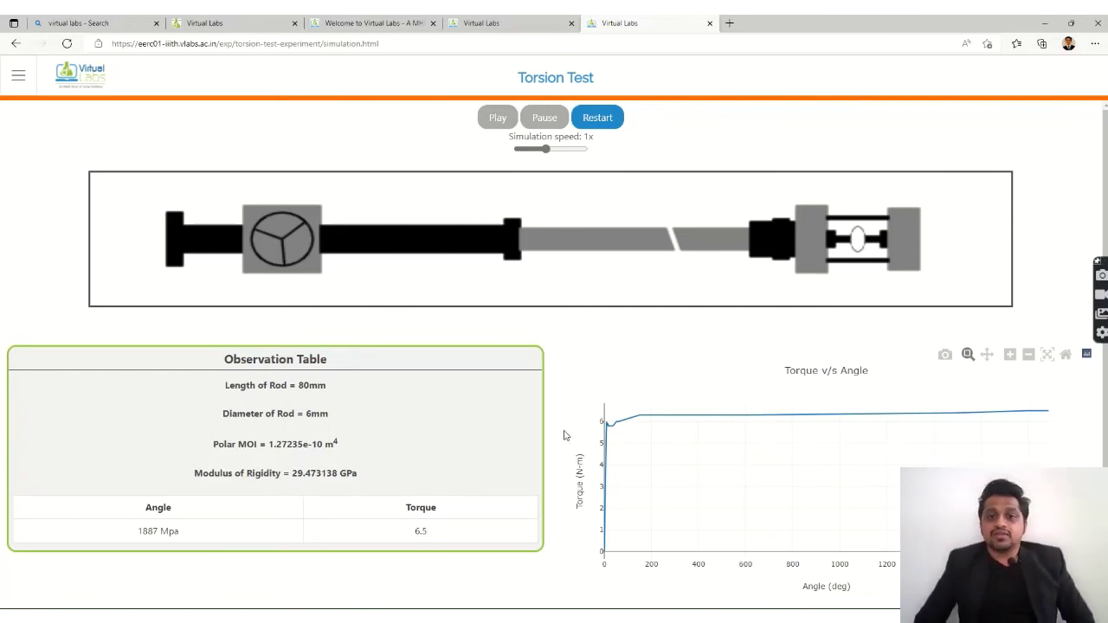
# Look over the torsion results, then return to the ten-experiment list tab
pyautogui.scroll(-1, 209, 474)
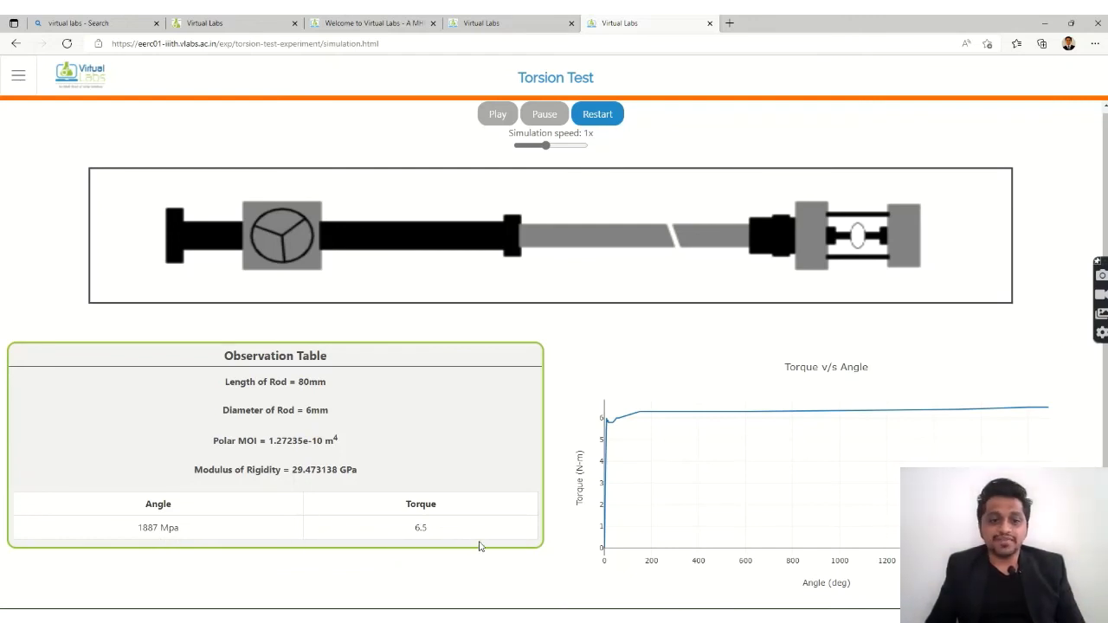
pyautogui.scroll(1, 481, 545)
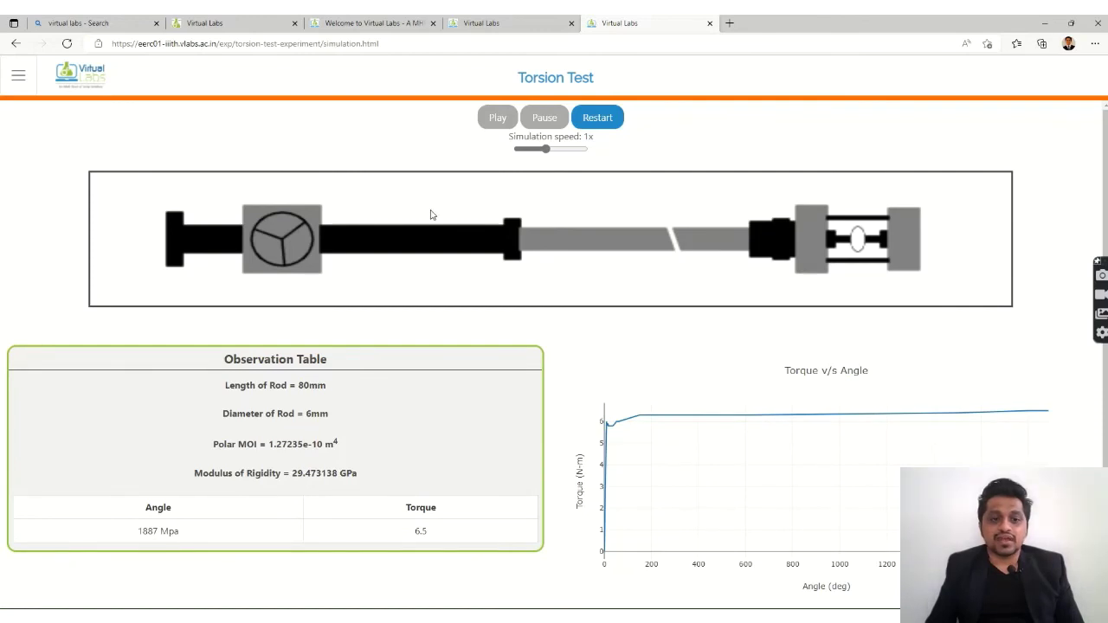
pyautogui.click(366, 25)
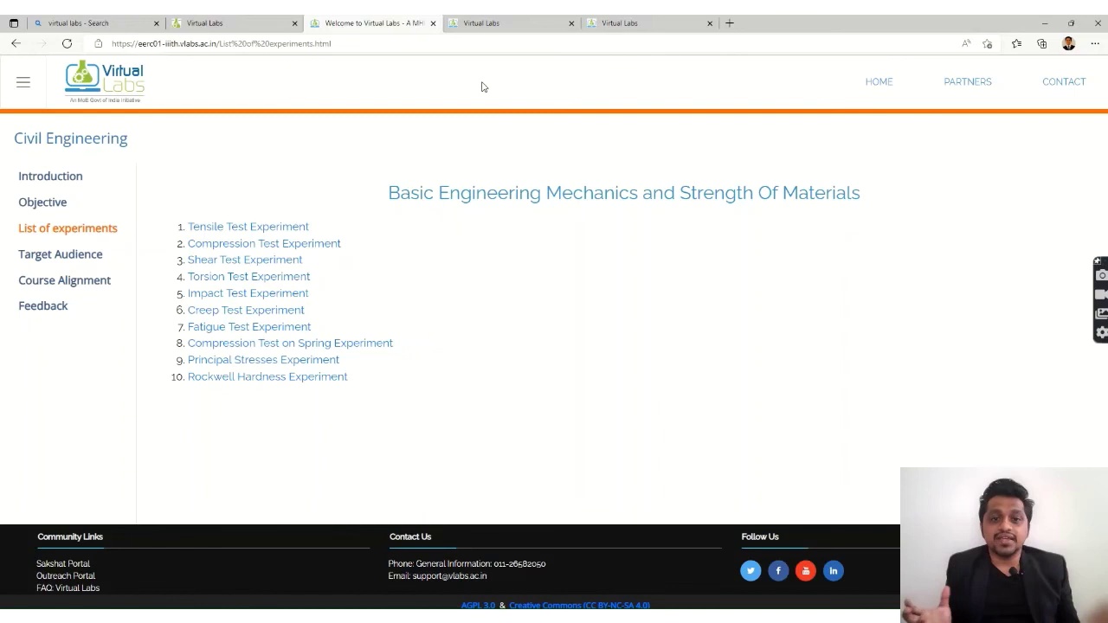
pyautogui.click(517, 35)
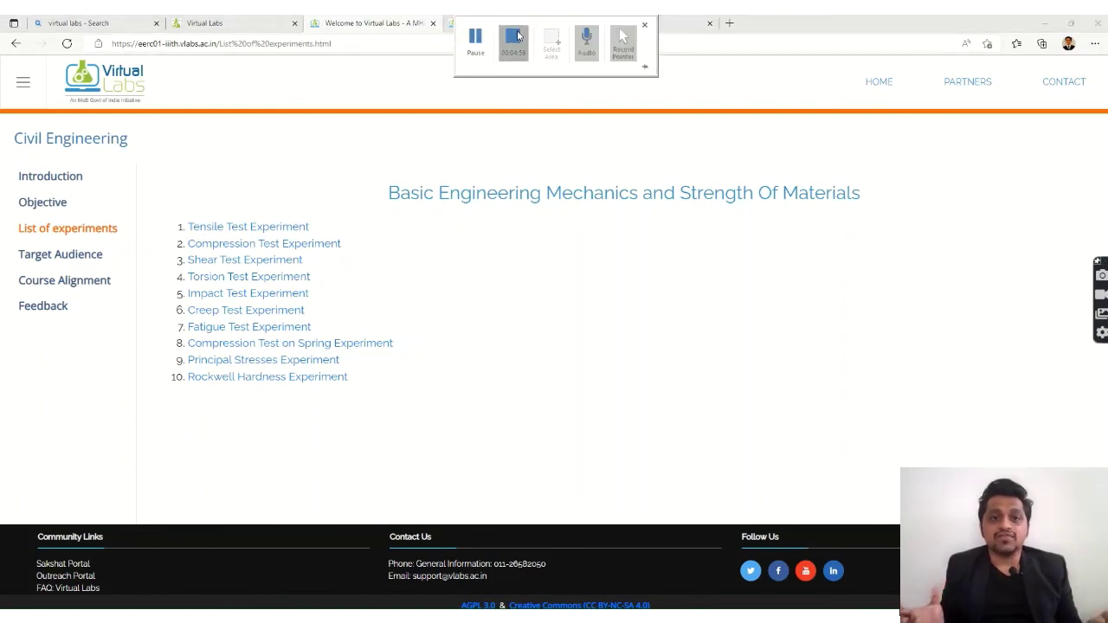